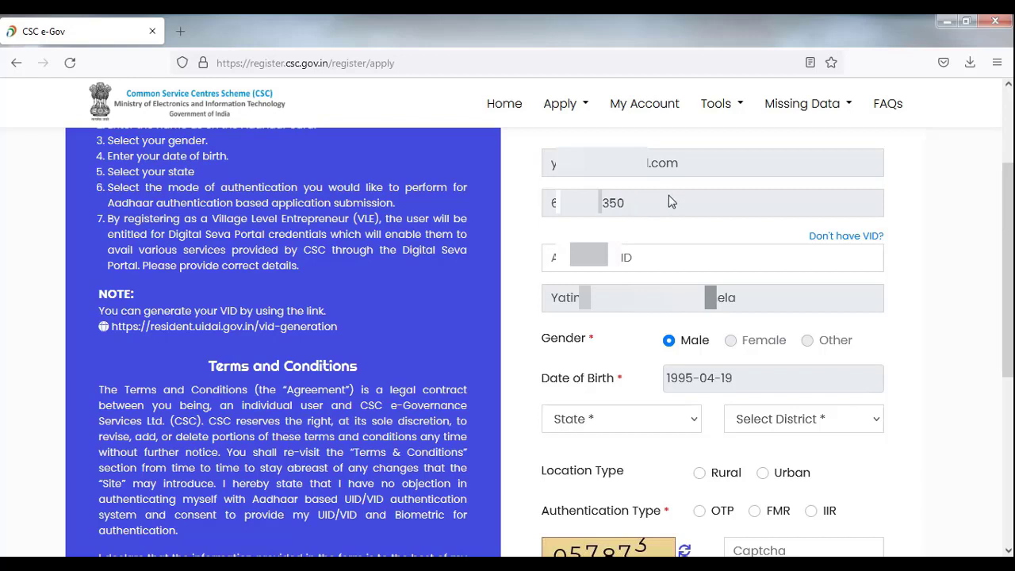
# Paste the Aadhaar number, then choose Gujarat, Sabarkantha, Rural and OTP authentication
pyautogui.hotkey('ctrl', 'v')
pyautogui.press('Tab')
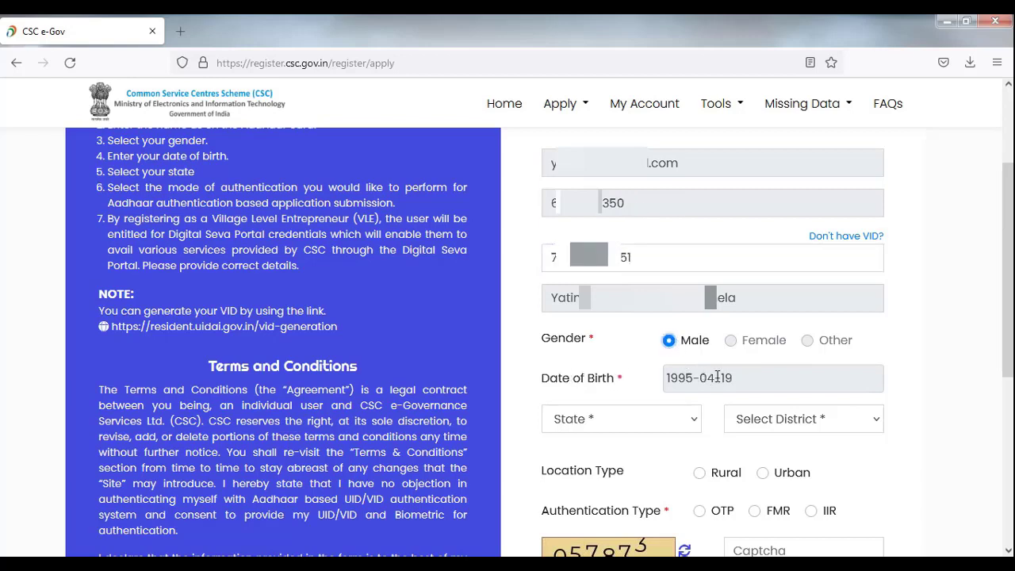
pyautogui.click(618, 418)
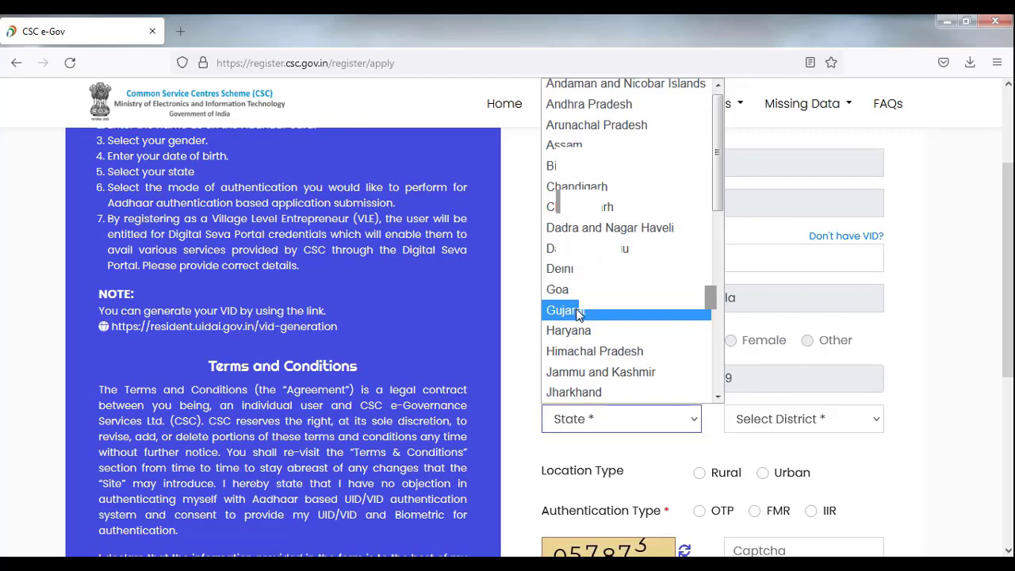
pyautogui.click(577, 310)
pyautogui.click(803, 418)
pyautogui.click(793, 398)
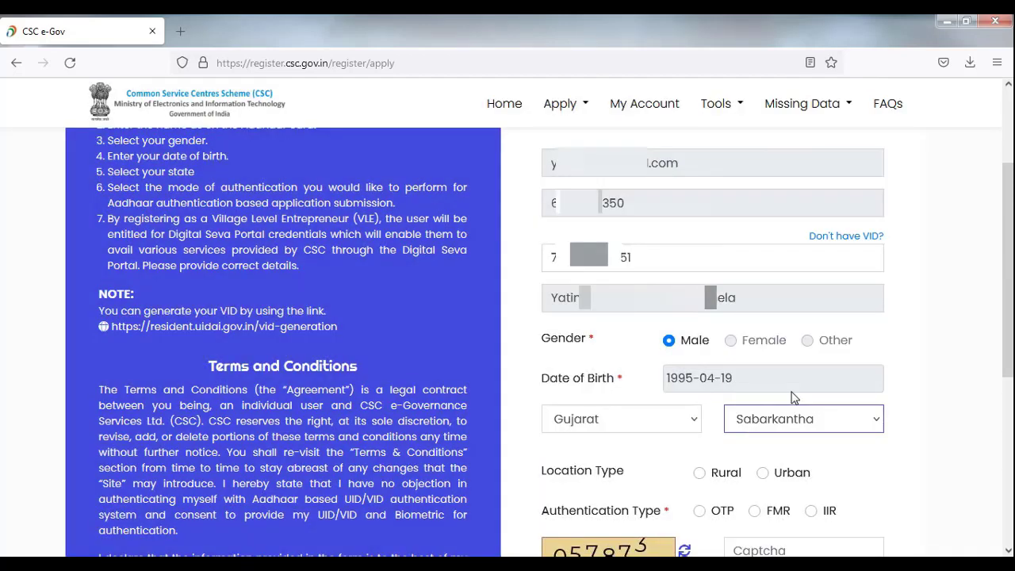
pyautogui.click(699, 474)
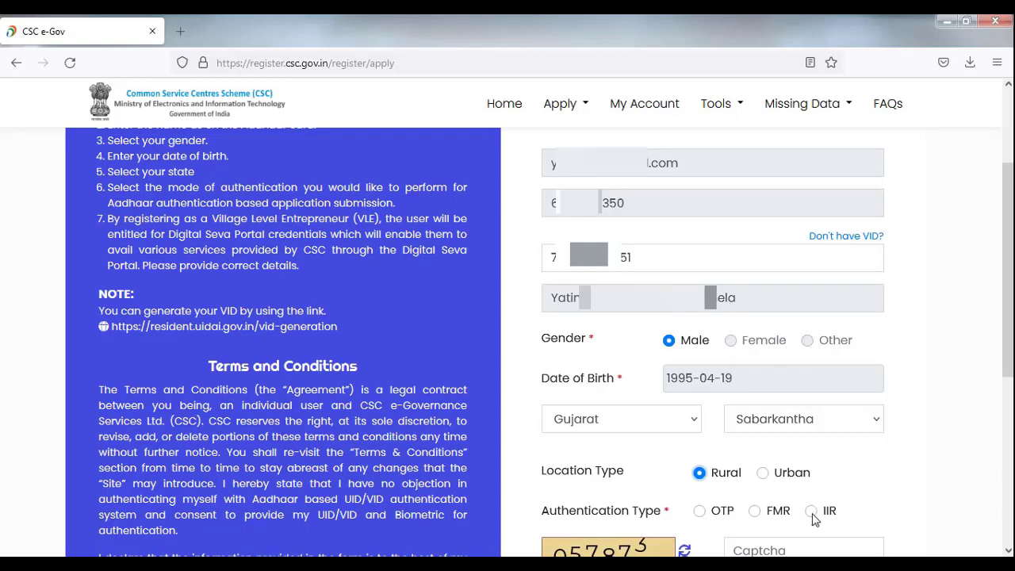
pyautogui.click(699, 513)
# Enter captcha 057873, accept the Aadhaar consent and submit for OTP verification
pyautogui.moveTo(1006, 356); pyautogui.dragTo(1005, 409)
pyautogui.click(775, 446)
pyautogui.write('057873')
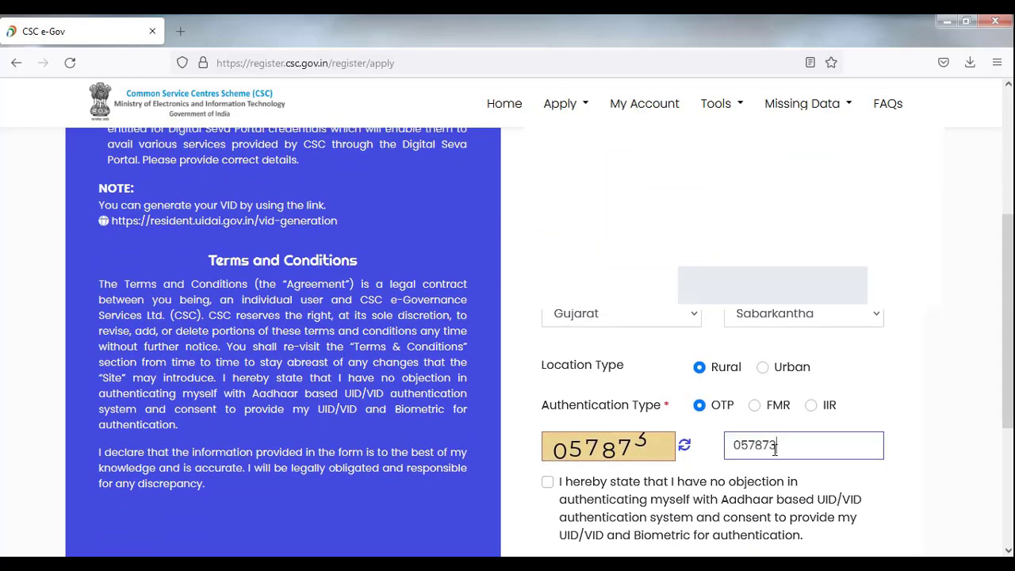
pyautogui.click(573, 482)
pyautogui.scroll(-2, 573, 482)
pyautogui.click(712, 475)
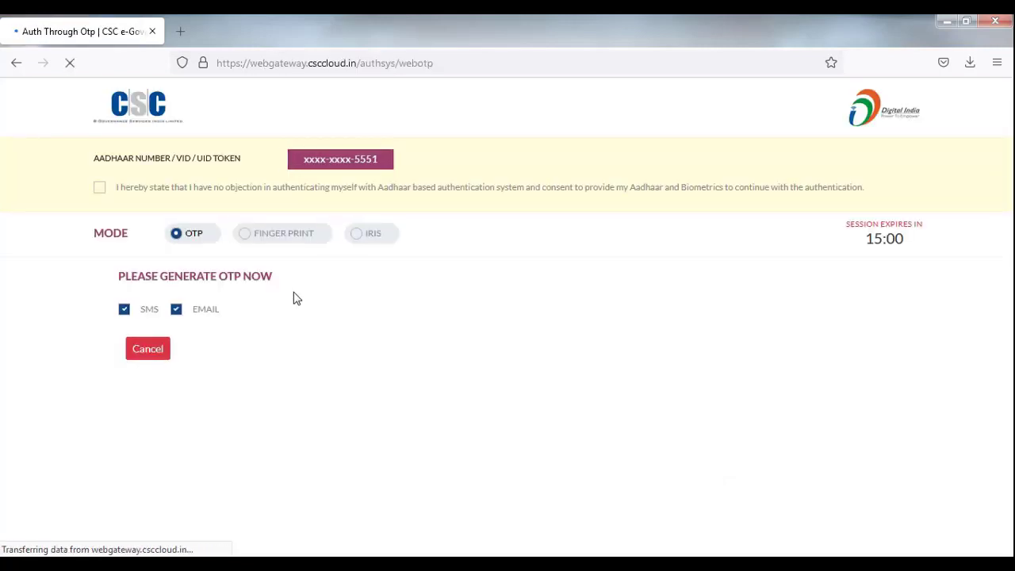
# Consent, send the OTP by SMS only (EMAIL unchecked), and validate the received OTP
pyautogui.click(99, 190)
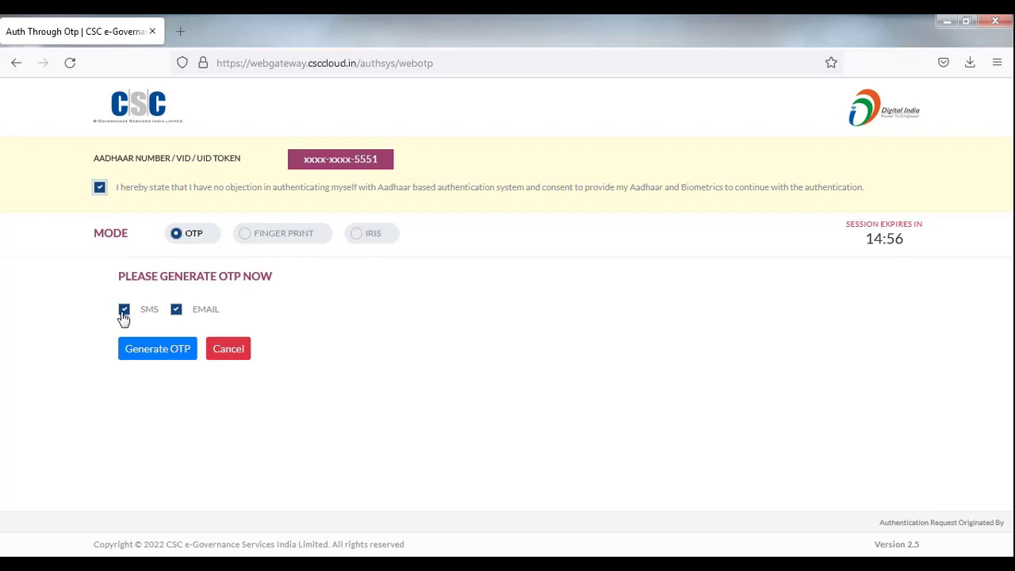
pyautogui.click(176, 313)
pyautogui.click(161, 349)
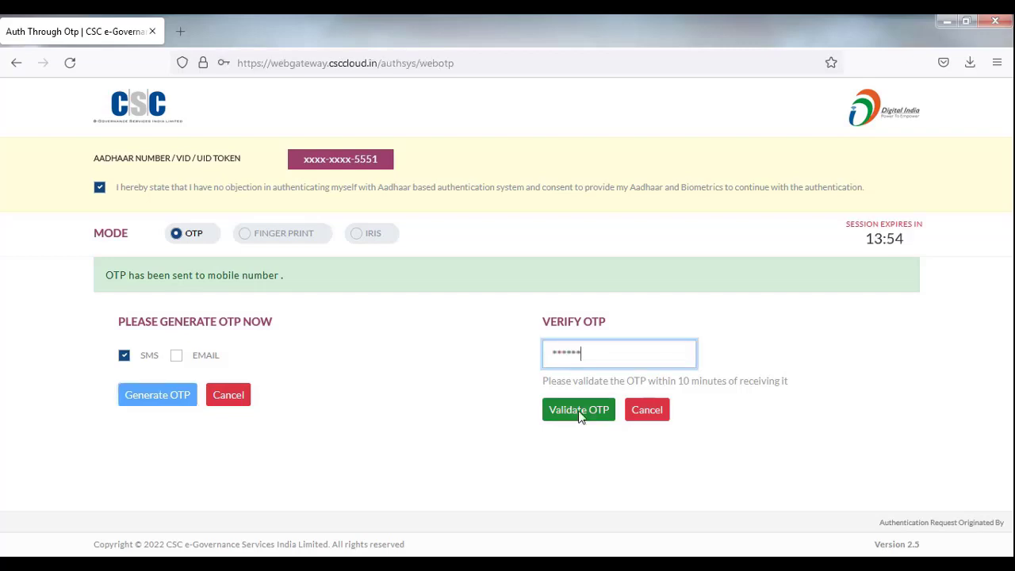
pyautogui.click(578, 410)
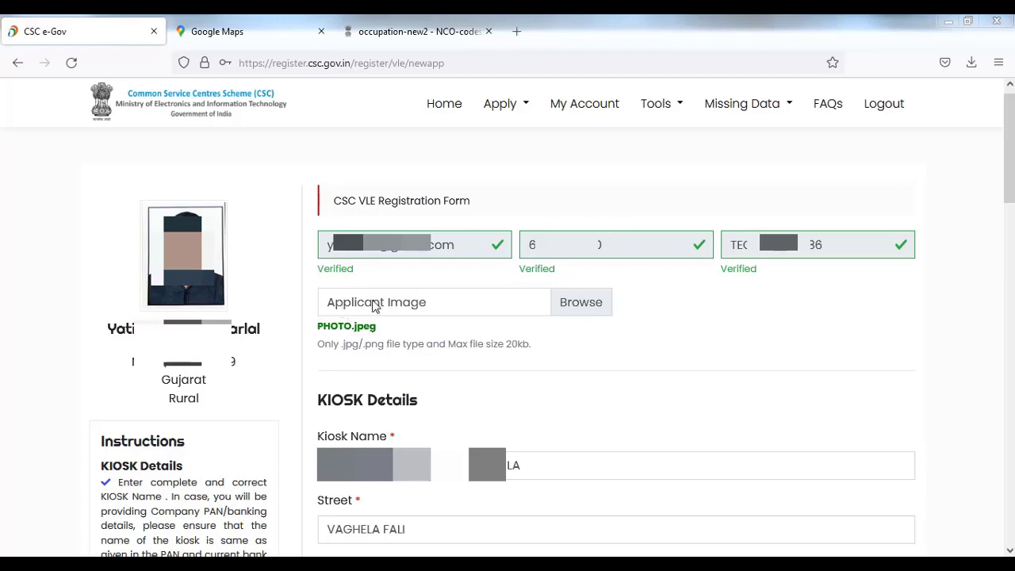
# Highlight the 20kb photo size limit, the KIOSK Details heading and the Street label
pyautogui.doubleClick(515, 343)
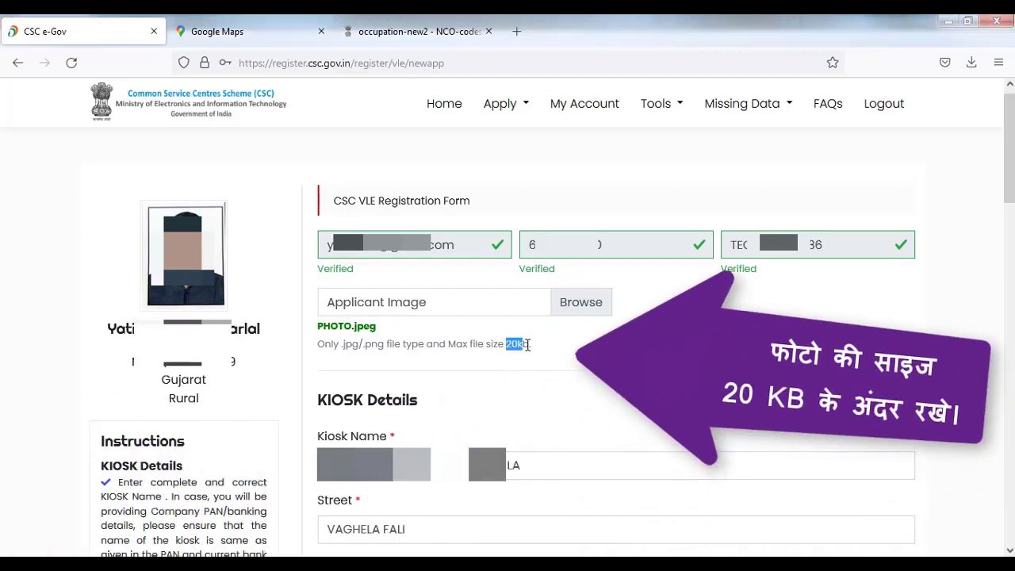
pyautogui.click(546, 354)
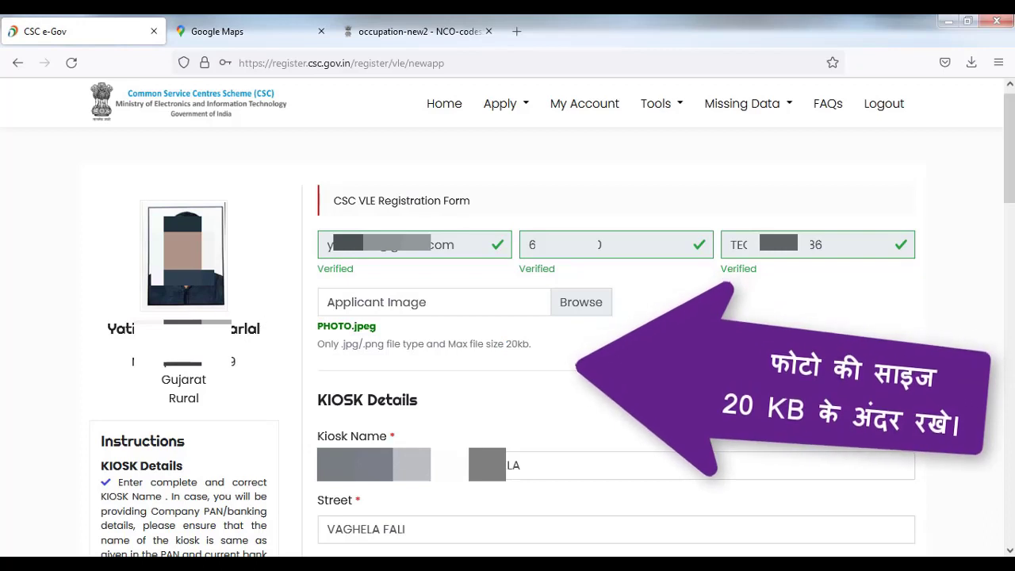
pyautogui.moveTo(317, 400); pyautogui.dragTo(436, 410)
pyautogui.click(438, 410)
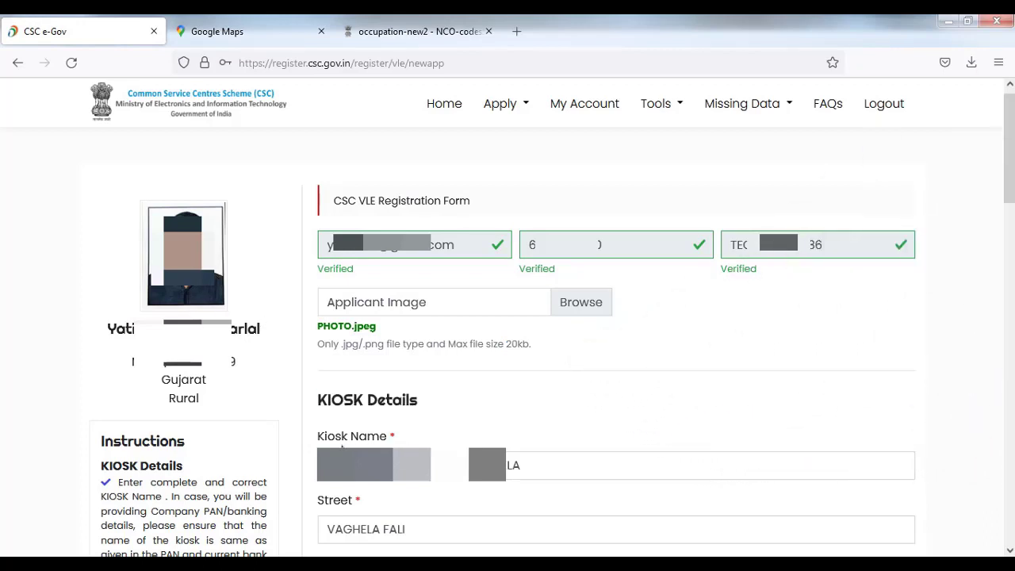
pyautogui.moveTo(318, 500); pyautogui.dragTo(358, 505)
pyautogui.click(369, 505)
# Highlight the District, Sub District and Panchayat labels of the kiosk address
pyautogui.scroll(-5, 361, 527)
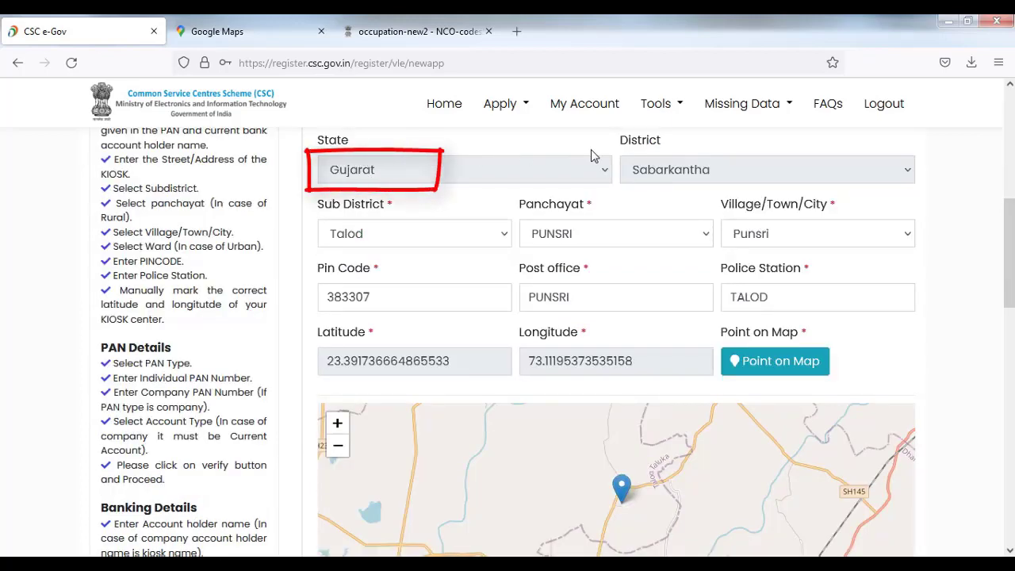
pyautogui.moveTo(616, 143); pyautogui.dragTo(669, 144)
pyautogui.click(671, 146)
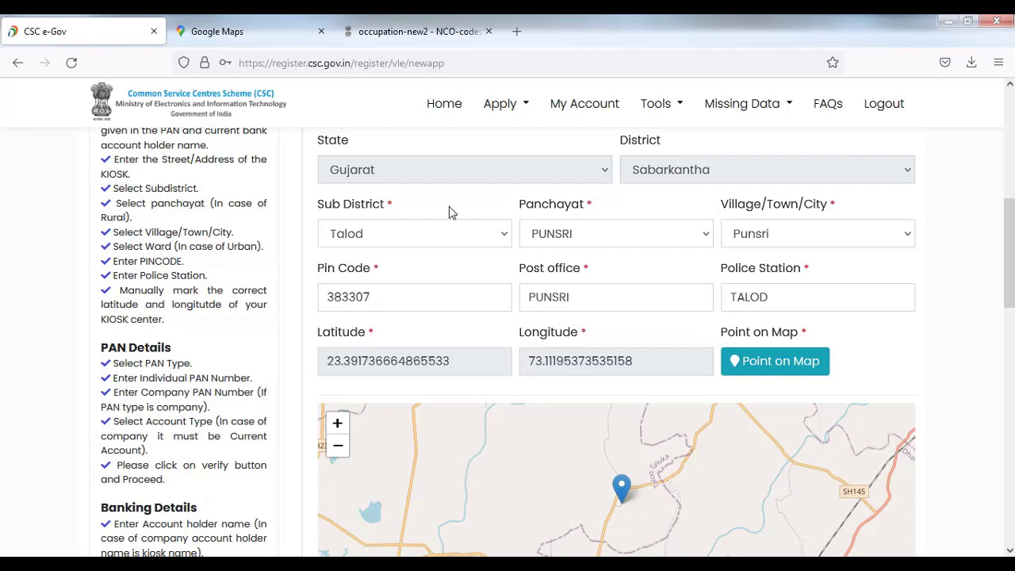
pyautogui.moveTo(323, 206); pyautogui.dragTo(390, 208)
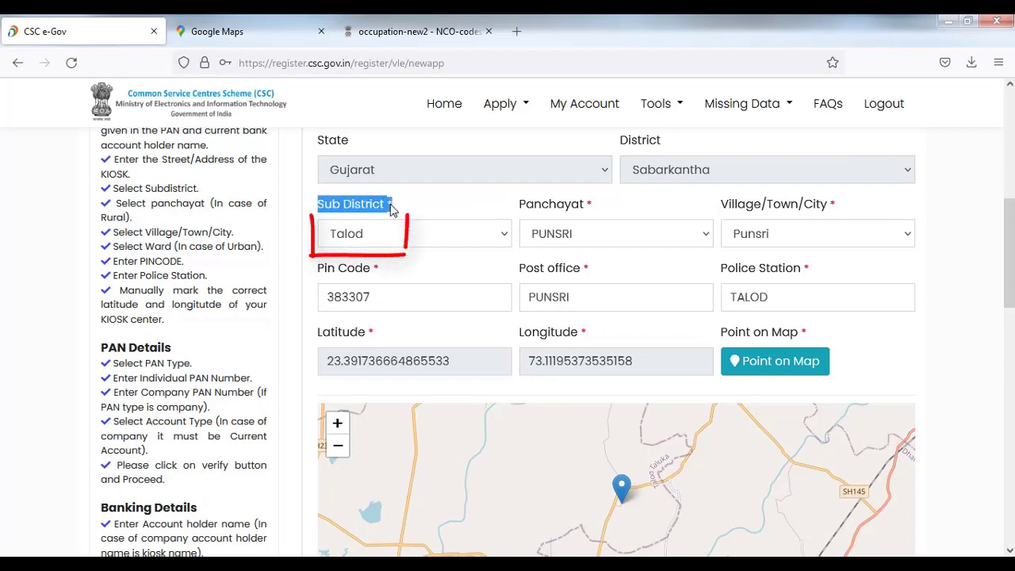
pyautogui.click(399, 230)
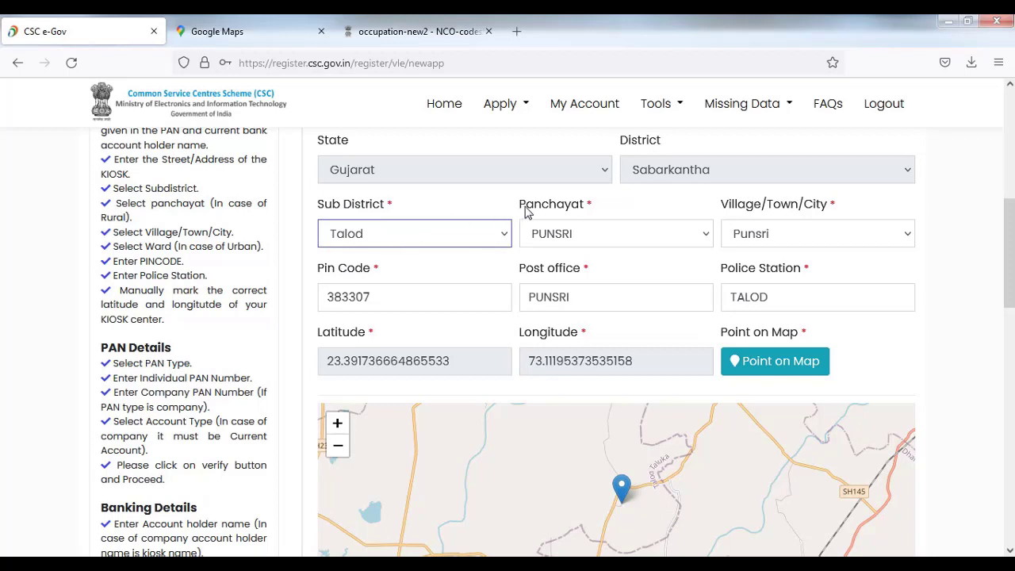
pyautogui.doubleClick(578, 208)
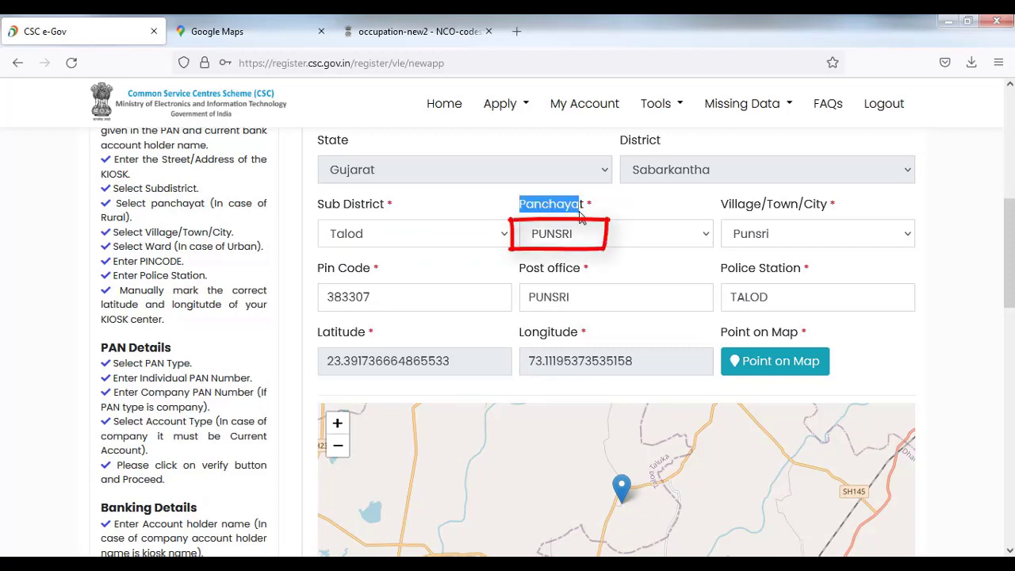
pyautogui.click(579, 220)
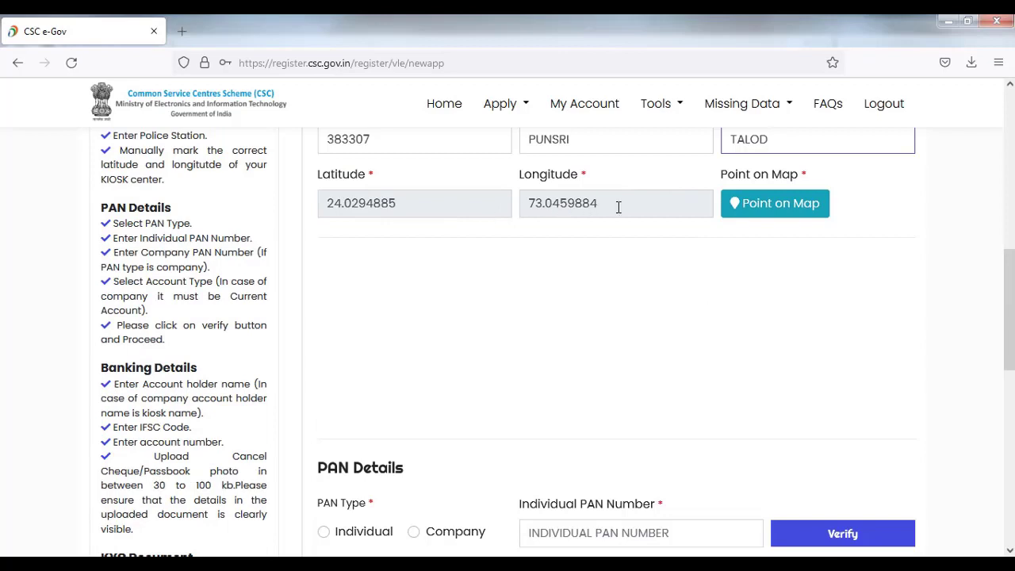
# Show the kiosk map and zoom in to street level near Khedbrahma
pyautogui.click(776, 205)
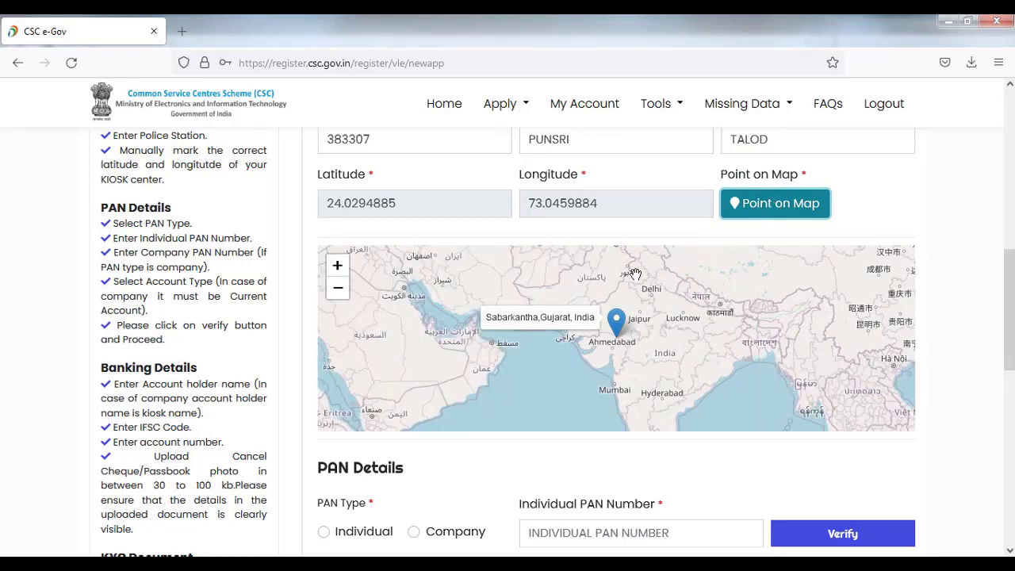
pyautogui.click(613, 329)
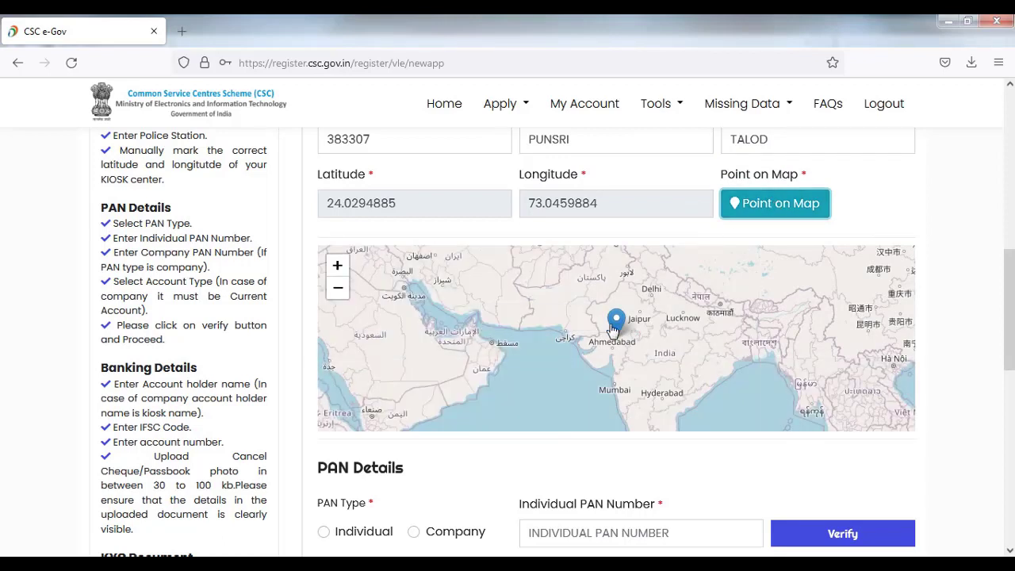
pyautogui.click(337, 266)
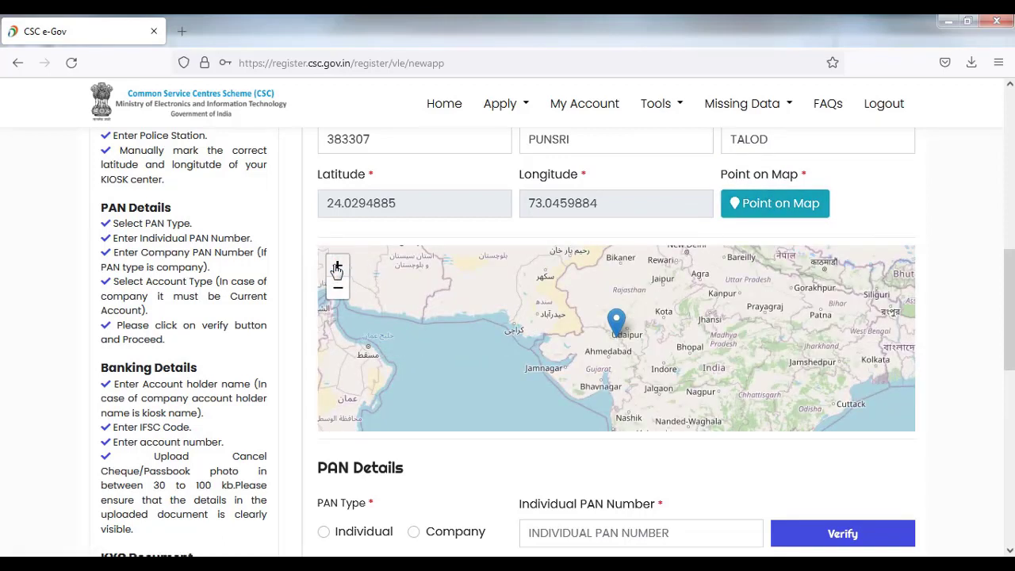
pyautogui.click(337, 267)
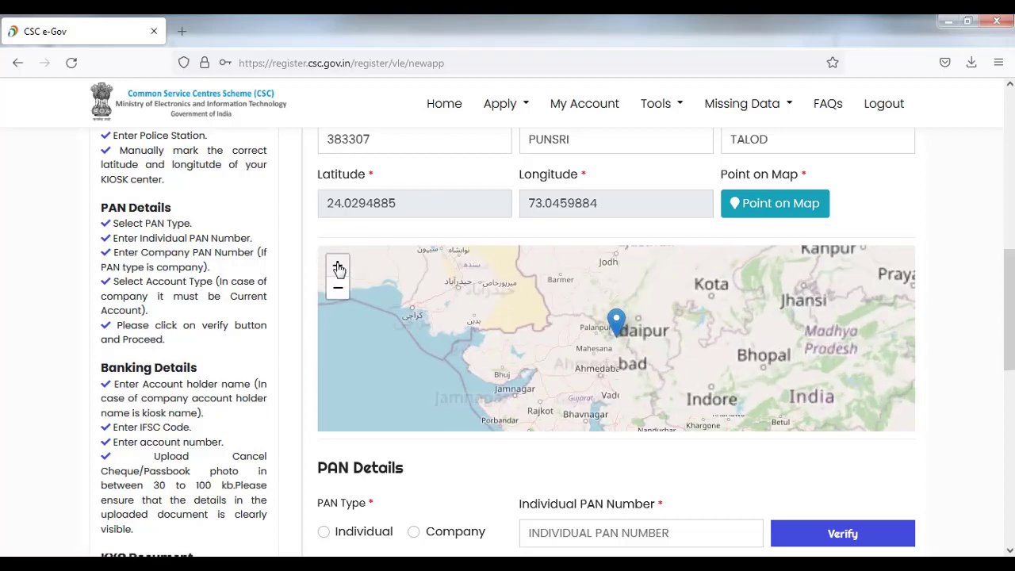
pyautogui.click(337, 266)
pyautogui.click(338, 267)
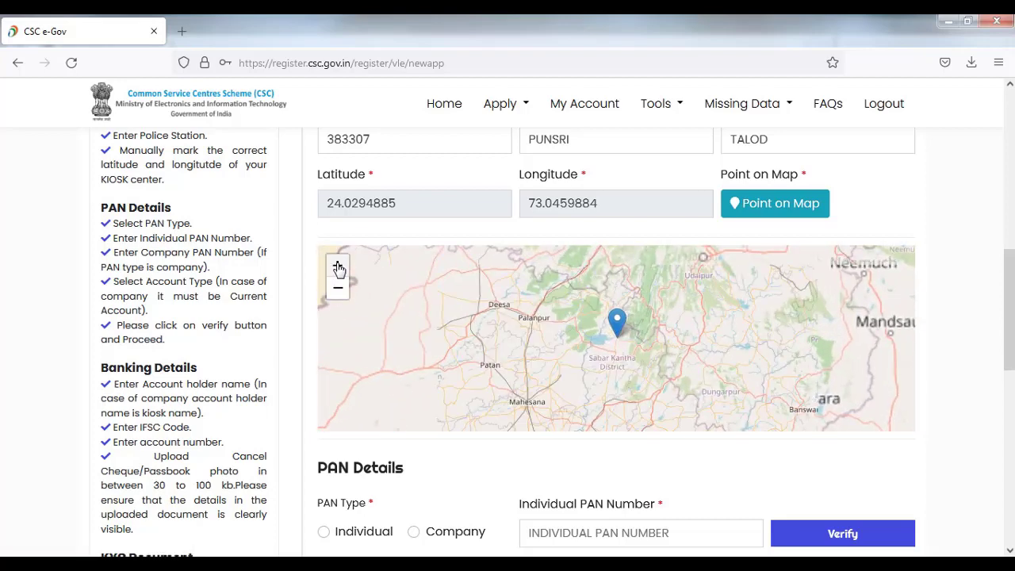
pyautogui.click(338, 267)
pyautogui.click(338, 267)
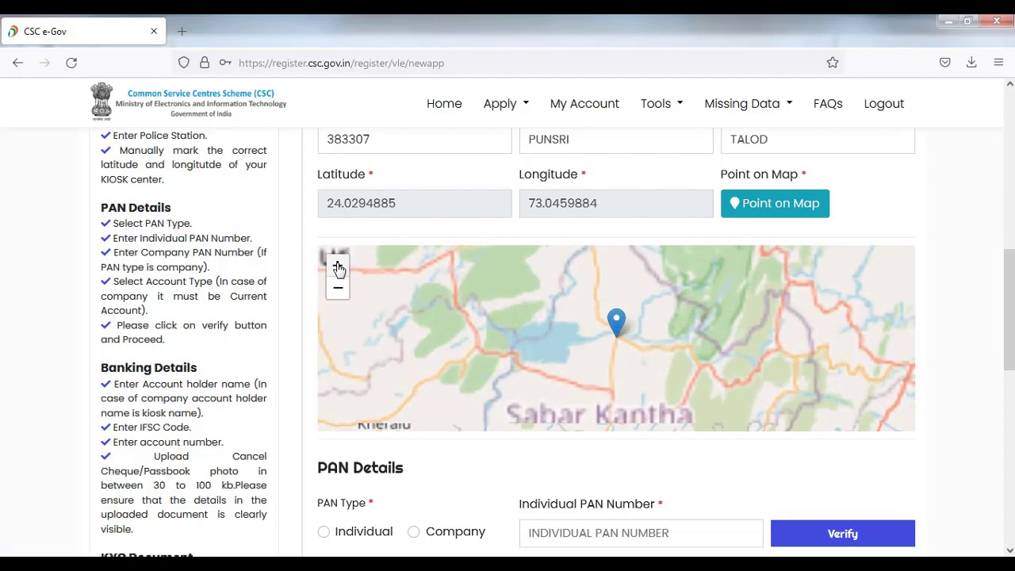
pyautogui.click(337, 267)
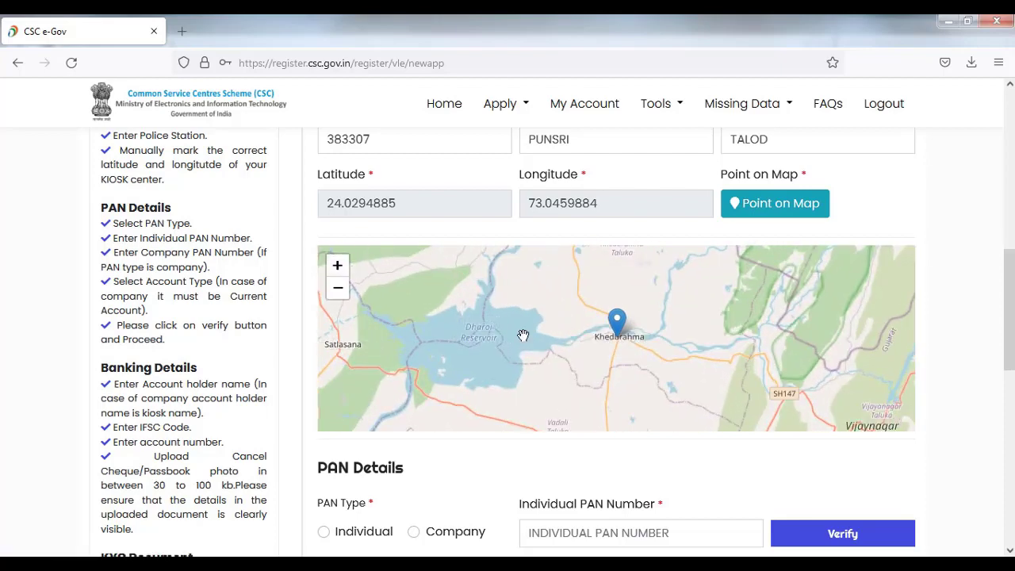
# Drag the pin onto the exact kiosk location near Vadali and recentre it in view
pyautogui.moveTo(591, 375); pyautogui.dragTo(590, 318)
pyautogui.moveTo(611, 284); pyautogui.dragTo(640, 412)
pyautogui.moveTo(591, 354); pyautogui.dragTo(613, 351)
pyautogui.moveTo(636, 265); pyautogui.dragTo(595, 379)
pyautogui.click(338, 290)
pyautogui.click(339, 292)
pyautogui.click(337, 265)
pyautogui.click(337, 265)
pyautogui.moveTo(397, 370); pyautogui.dragTo(457, 262)
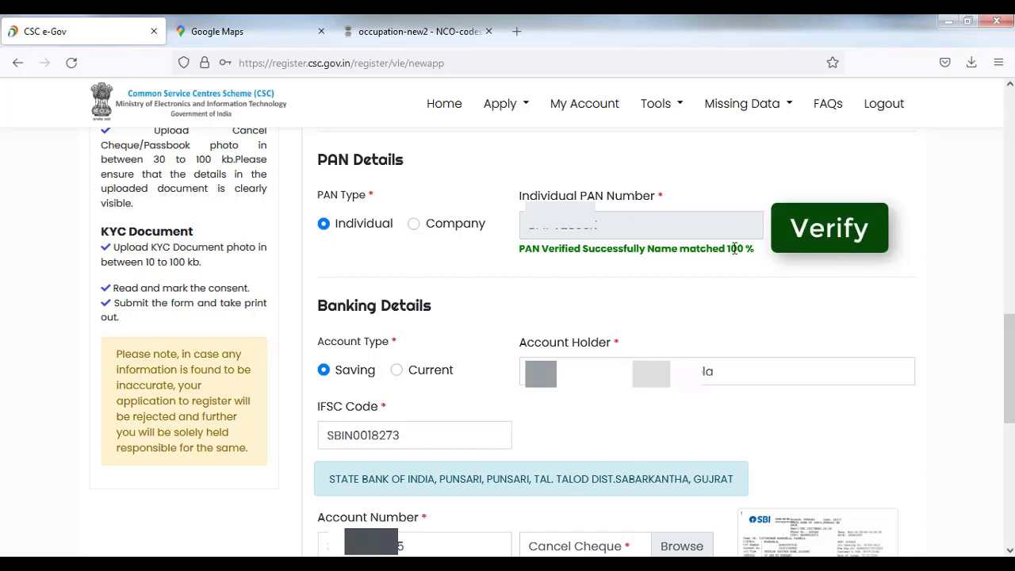
pyautogui.moveTo(723, 250); pyautogui.dragTo(757, 252)
pyautogui.click(759, 253)
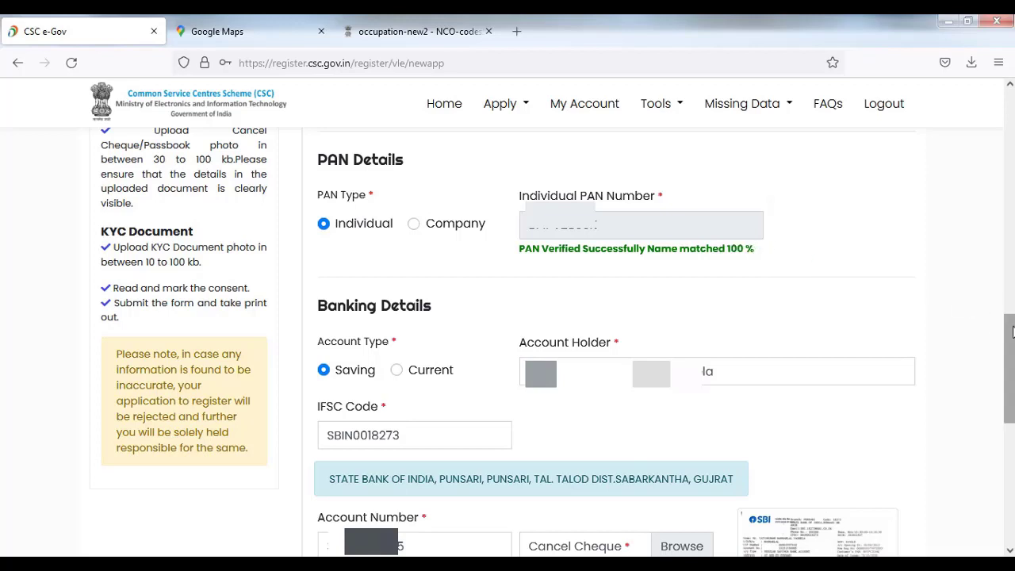
pyautogui.scroll(-2, 1012, 349)
pyautogui.scroll(-2, 1012, 349)
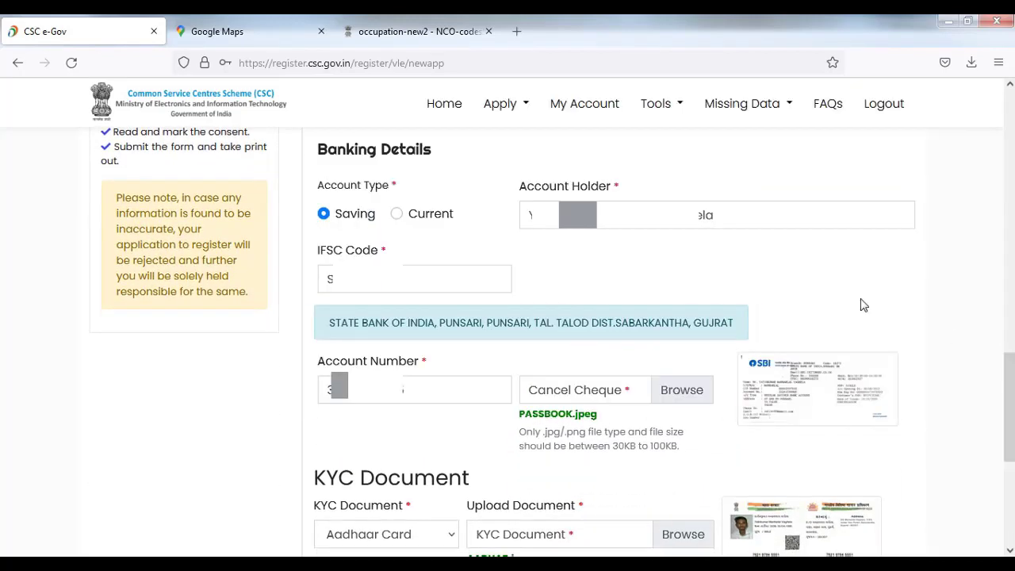
pyautogui.moveTo(321, 149); pyautogui.dragTo(440, 158)
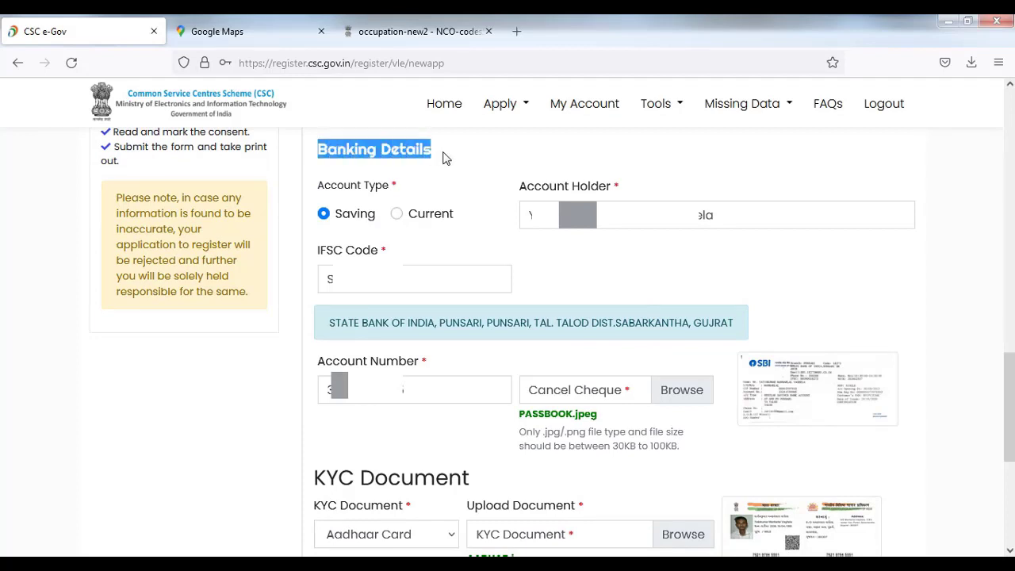
pyautogui.click(445, 158)
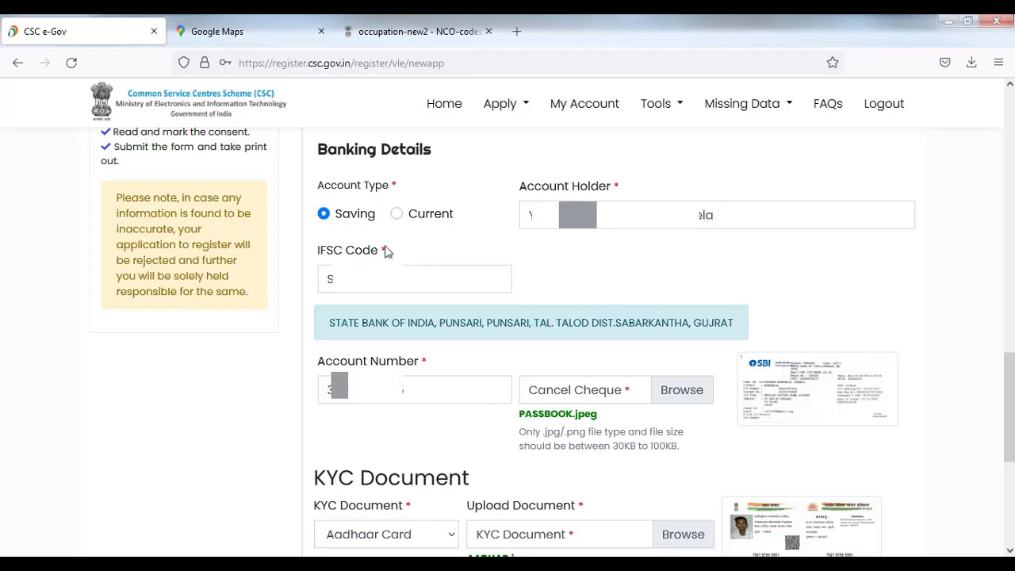
pyautogui.moveTo(322, 254); pyautogui.dragTo(385, 252)
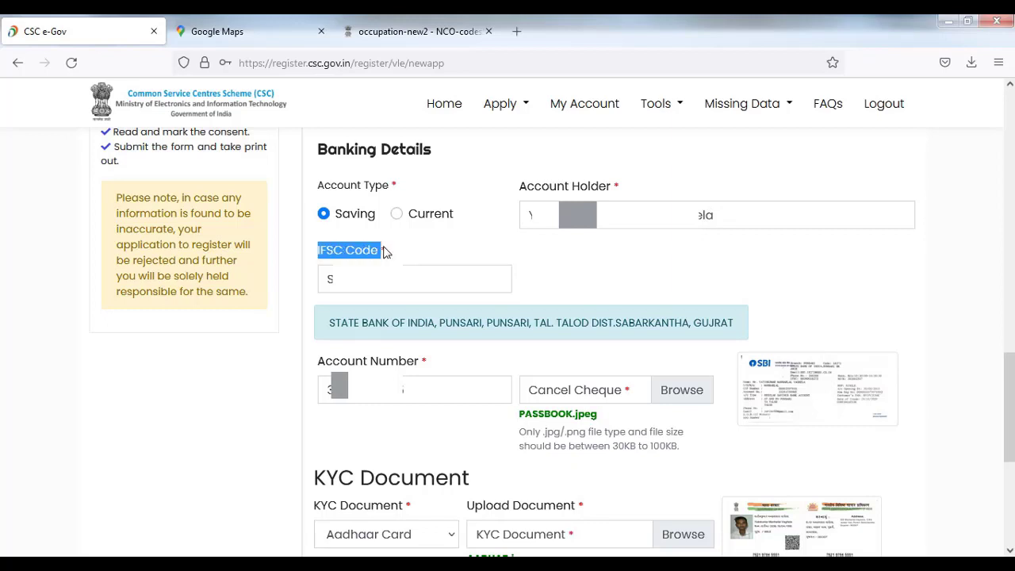
pyautogui.click(399, 251)
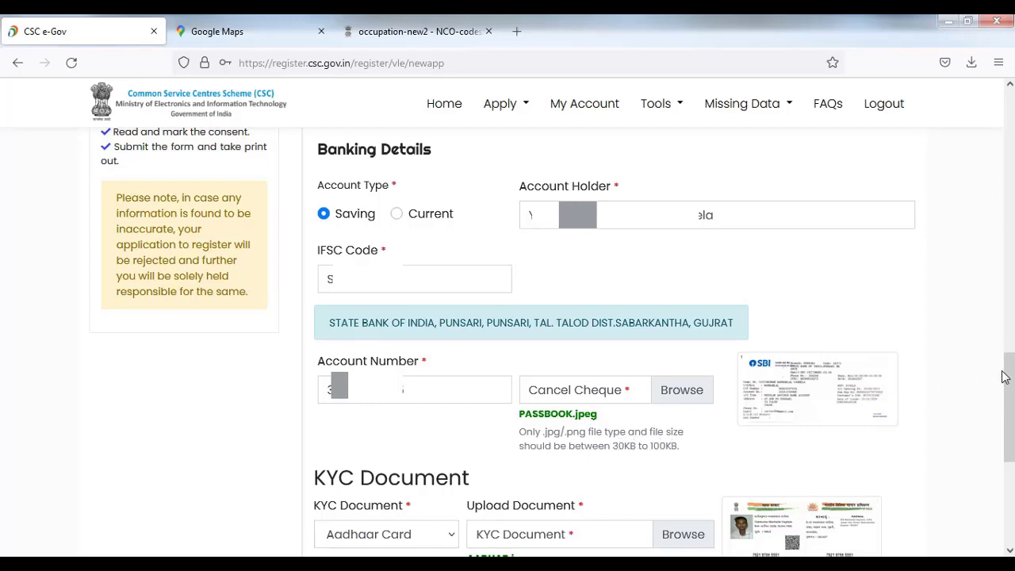
pyautogui.moveTo(1009, 375); pyautogui.dragTo(1009, 412)
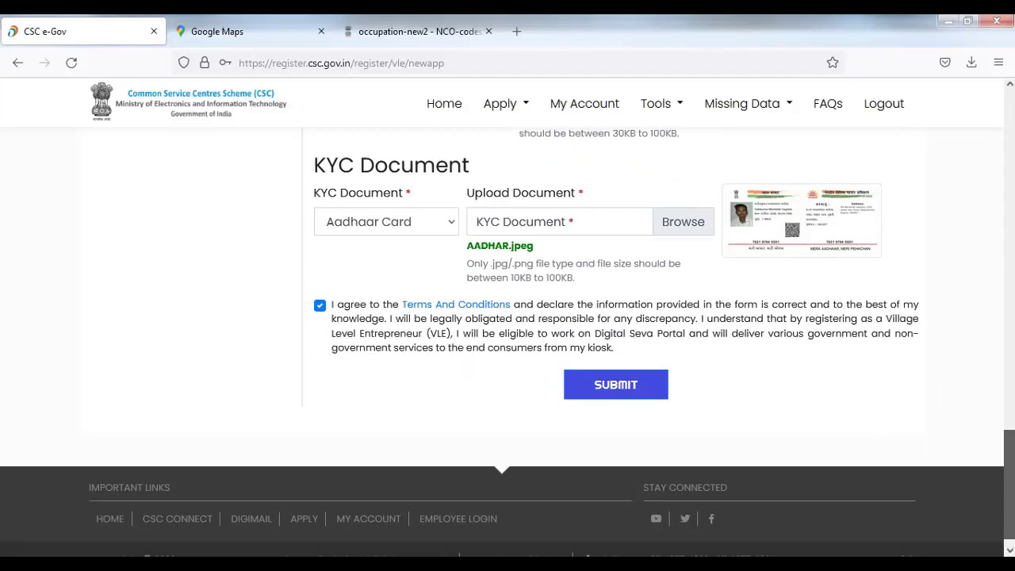
# Keep Aadhaar Card as the KYC document and submit the registration form
pyautogui.scroll(-1, 508, 341)
pyautogui.scroll(1, 1009, 475)
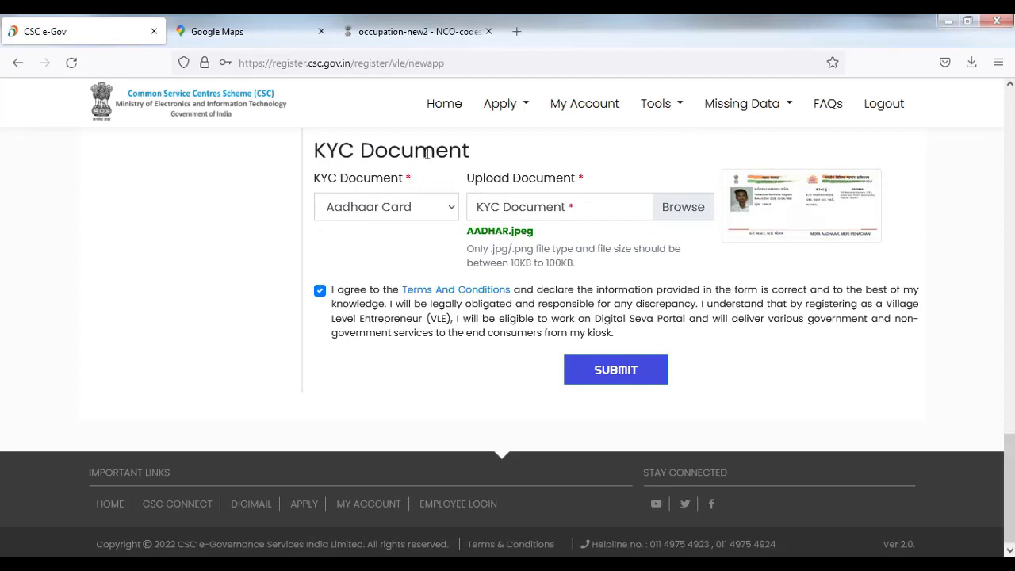
pyautogui.click(453, 208)
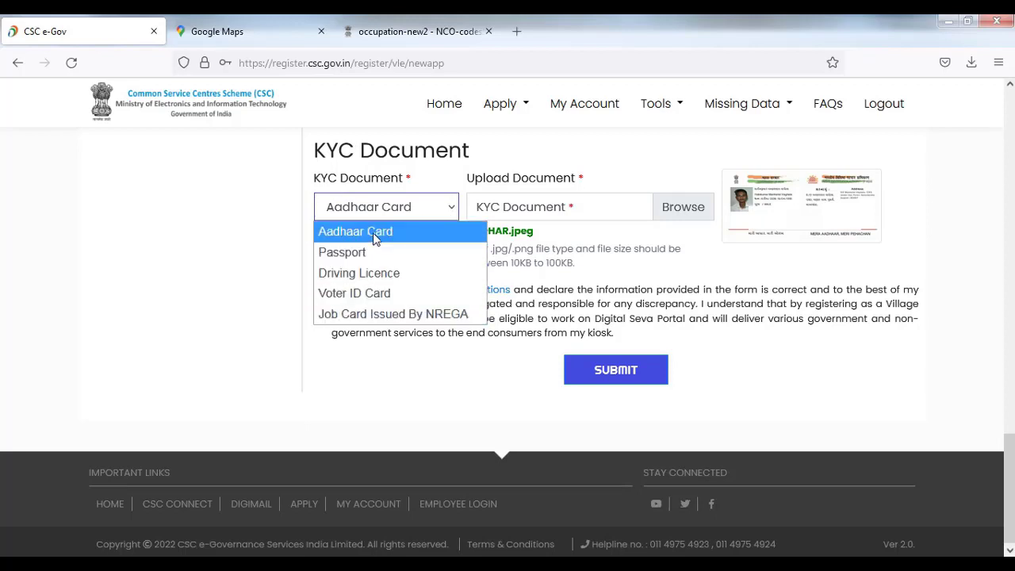
pyautogui.click(373, 232)
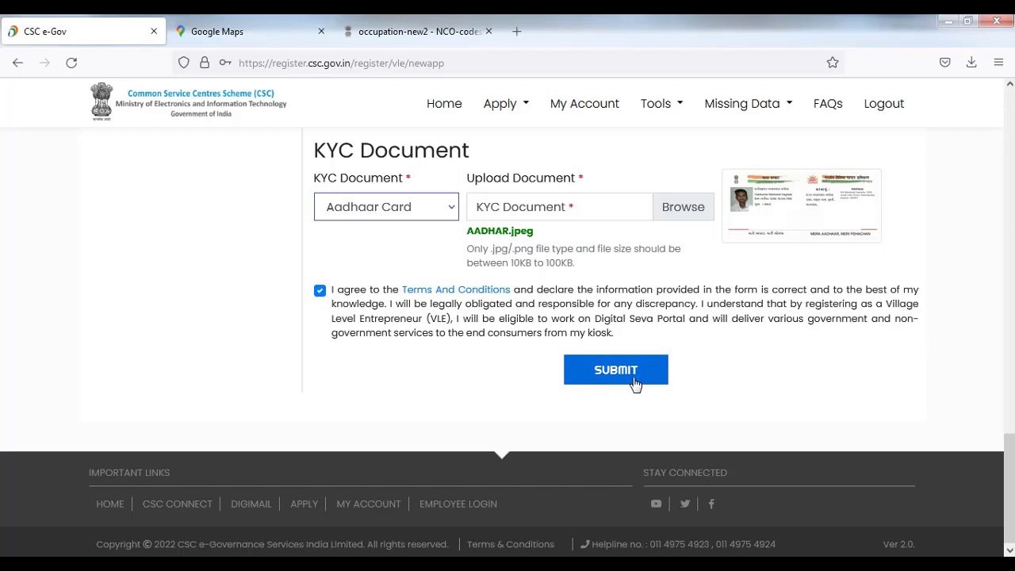
pyautogui.click(616, 370)
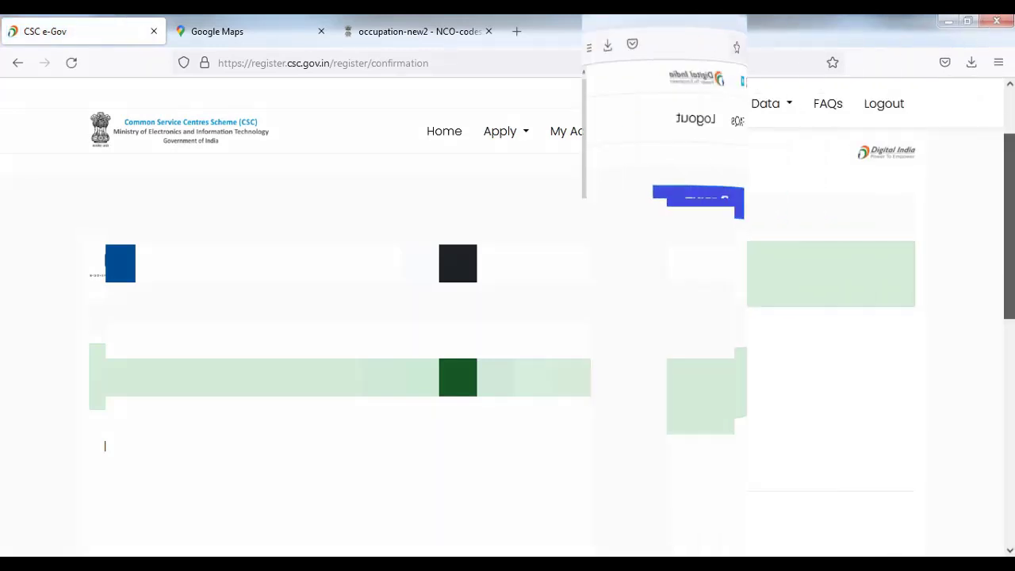
pyautogui.scroll(2, 507, 333)
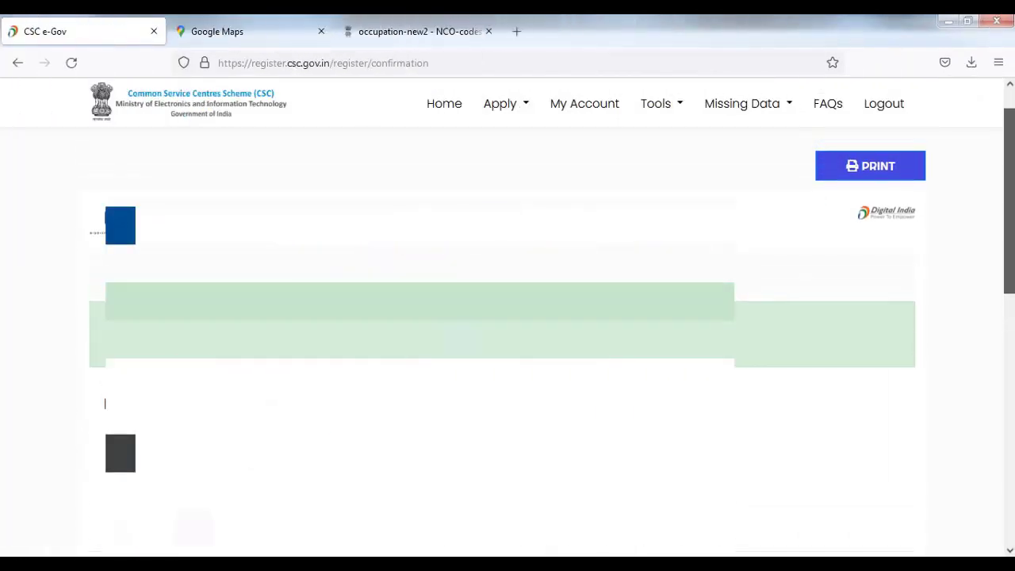